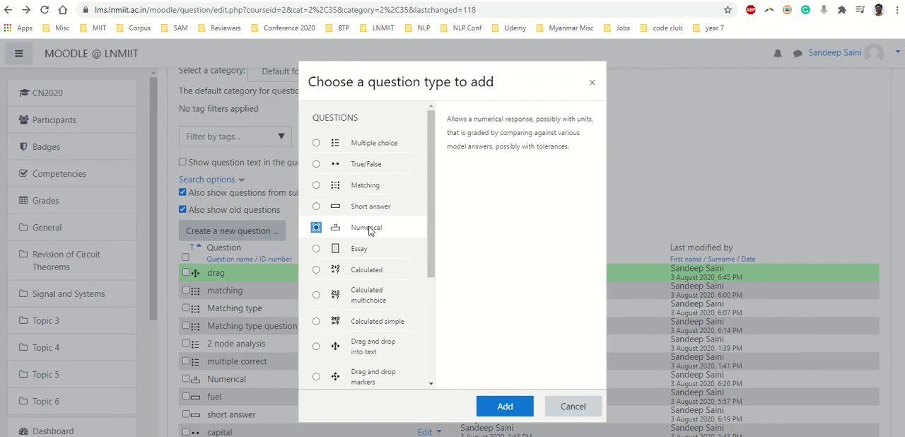
- Add a Numerical question to the question bank and name it "Numerical type"
click(505, 407)
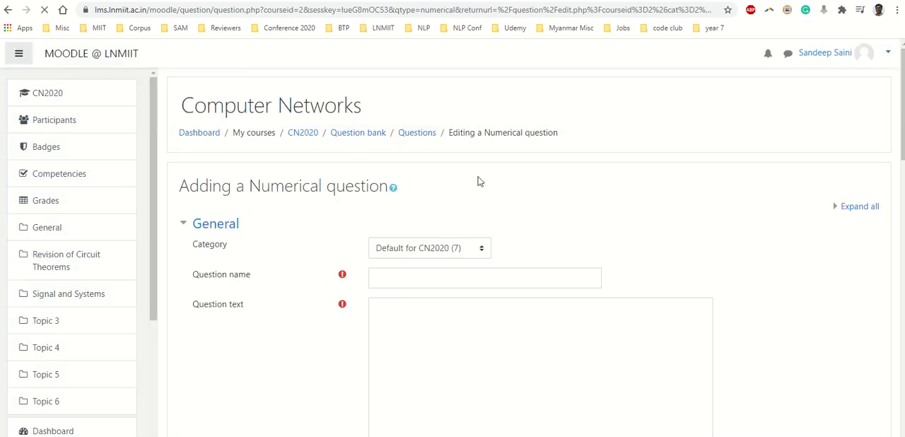
scroll(481, 177, down, 2)
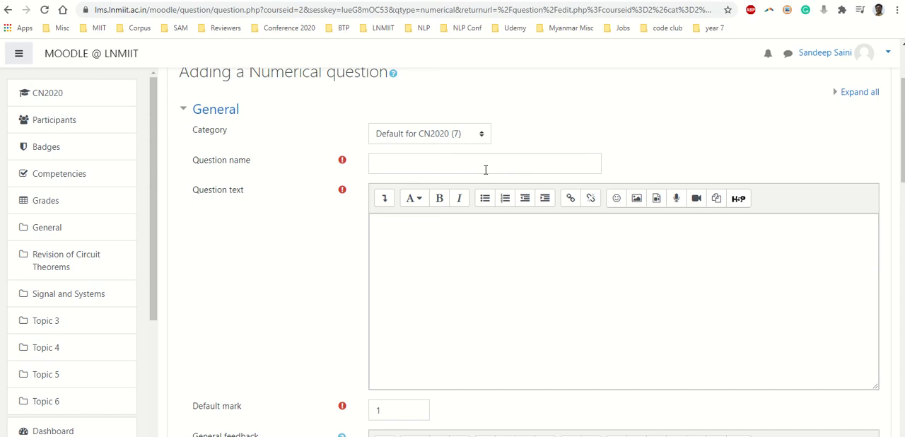
click(486, 170)
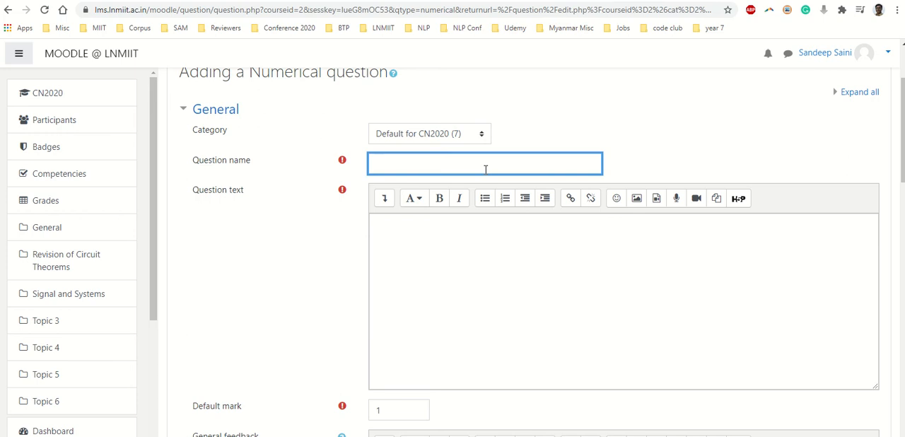
text(Numerical type)
click(425, 134)
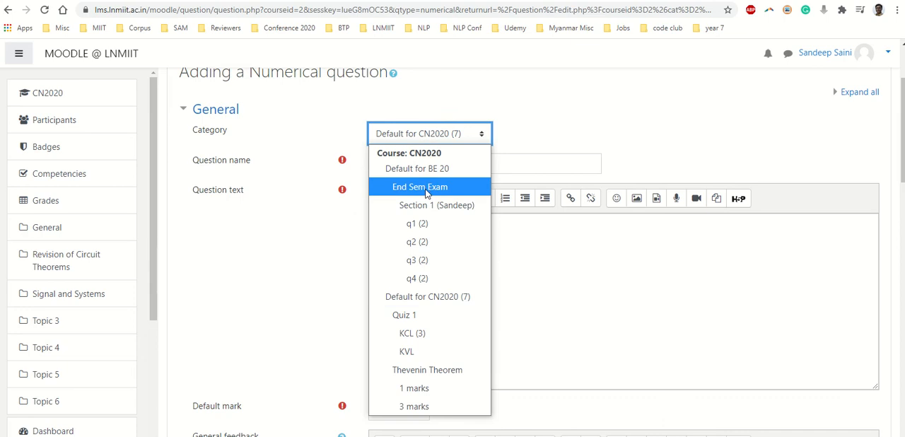
click(538, 171)
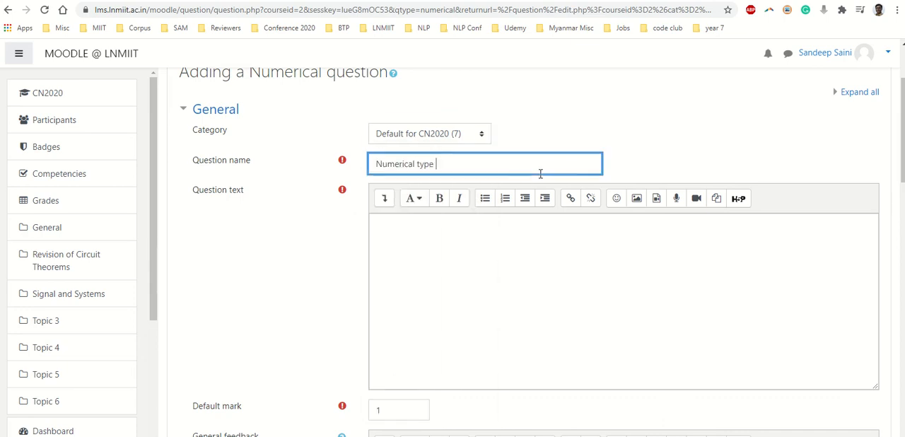
- Write the question text "What is the node voltage at point a?"
click(428, 241)
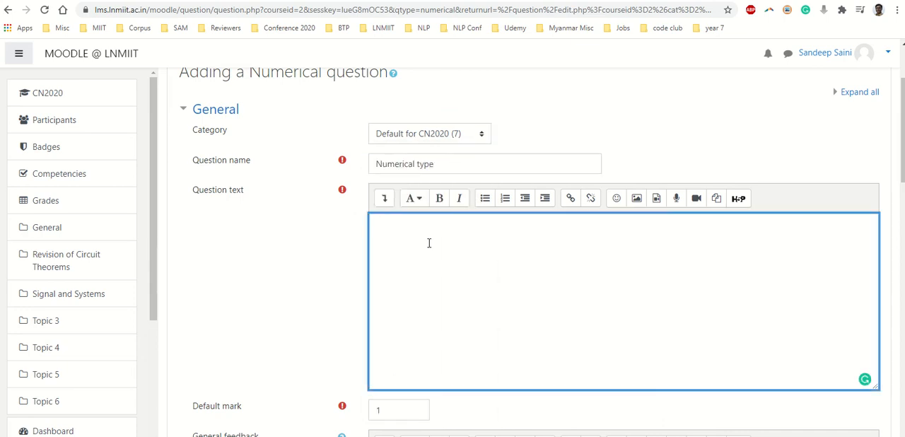
text(What is the noed vol)
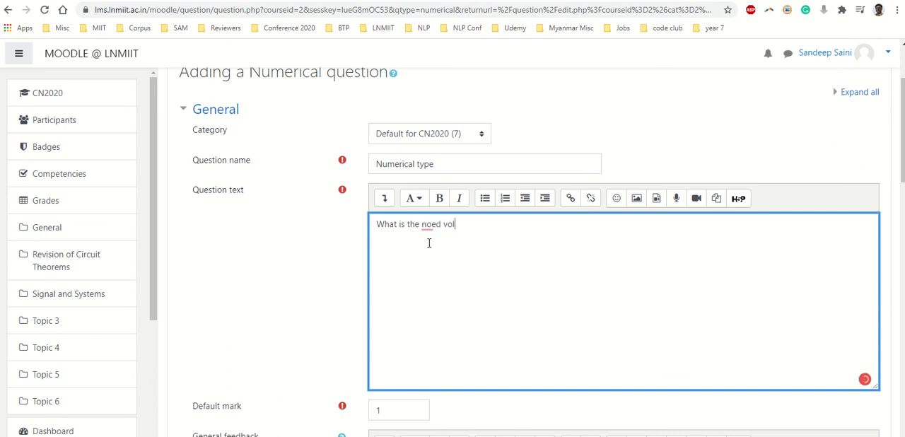
text(tage at point a ?)
double_click(428, 223)
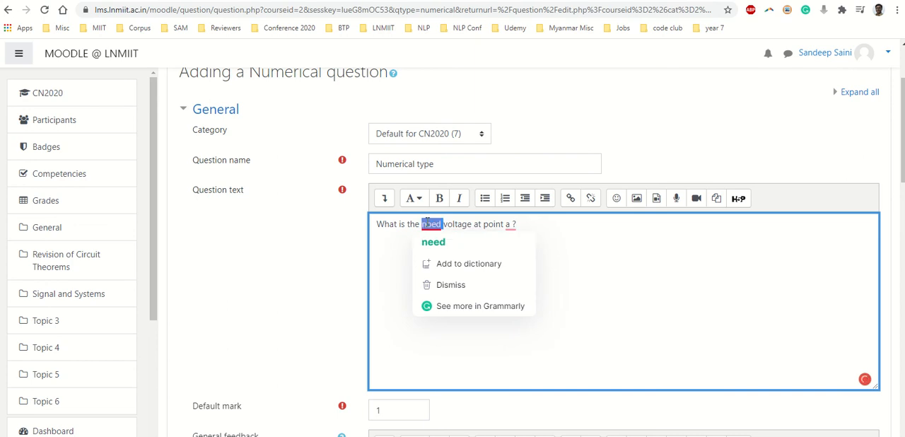
text(node)
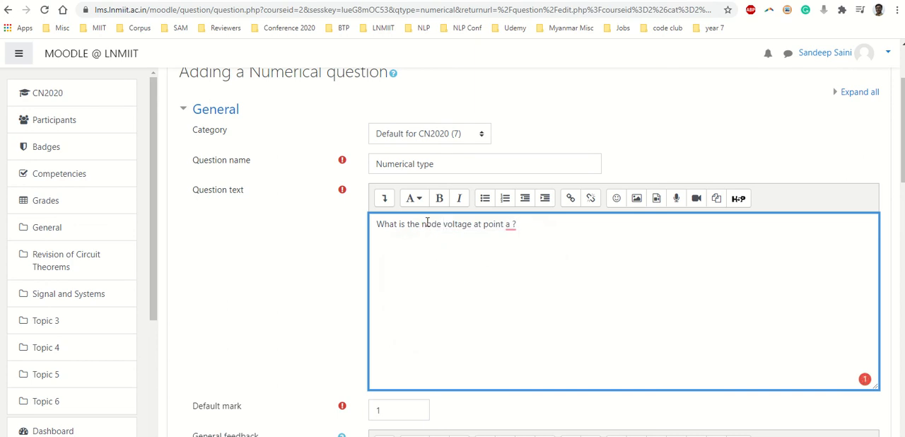
mouse_move(514, 224)
click(518, 245)
key(Return)
- Set the question's default mark to 2
scroll(495, 275, down, 3)
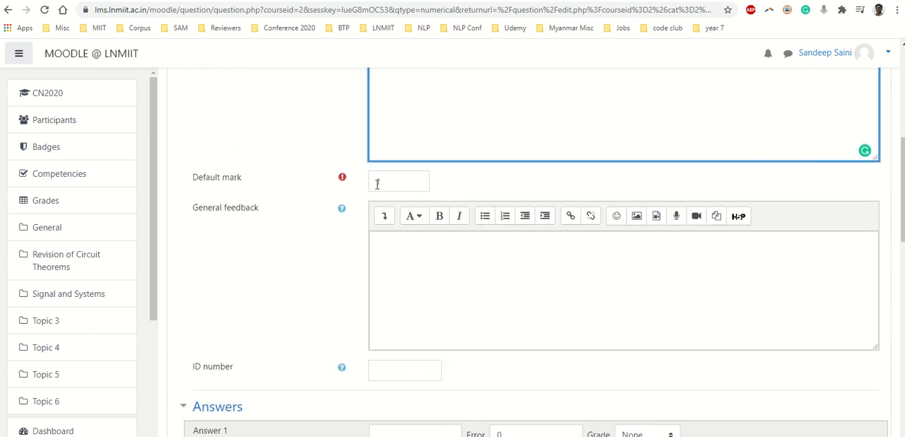
double_click(399, 181)
text(2)
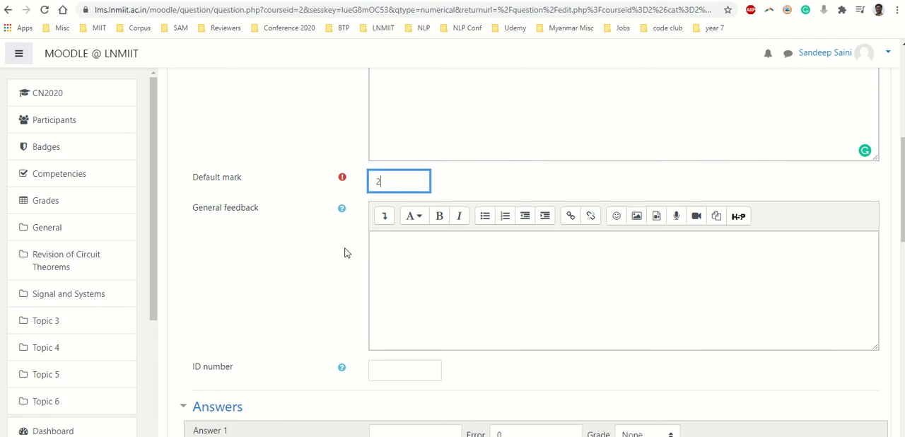
click(344, 257)
- Define Answer 1 as 34 with an error of 0.5 and a grade of 100%
scroll(344, 258, down, 3)
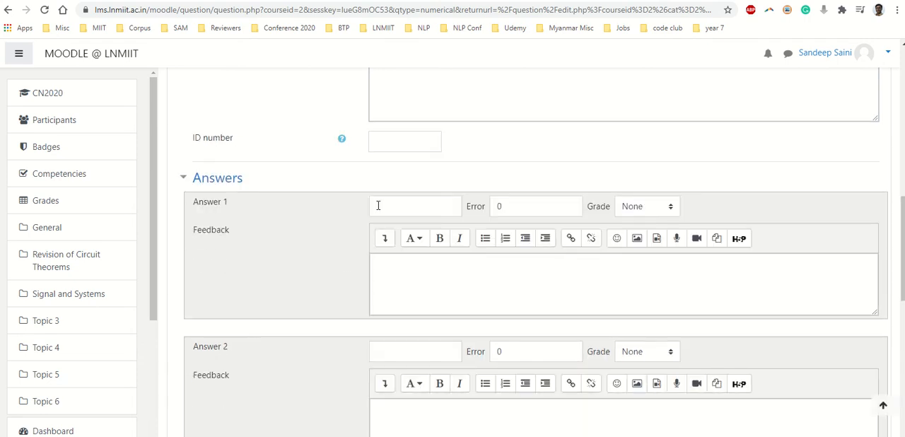
click(414, 208)
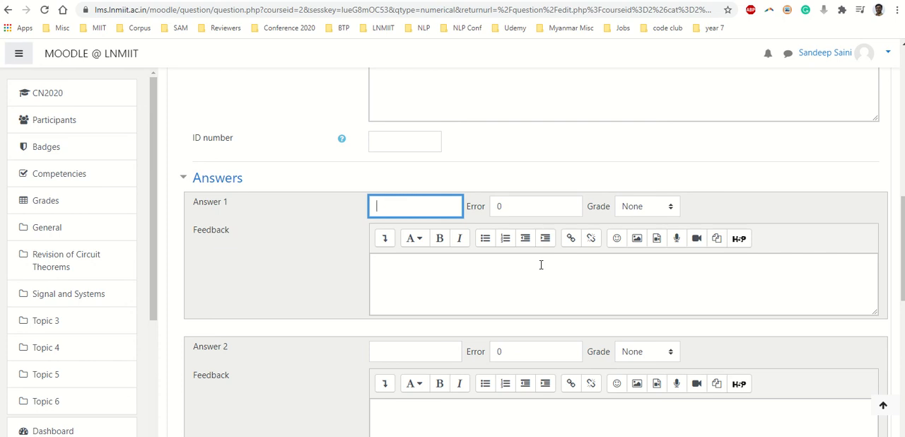
text(34)
key(Tab)
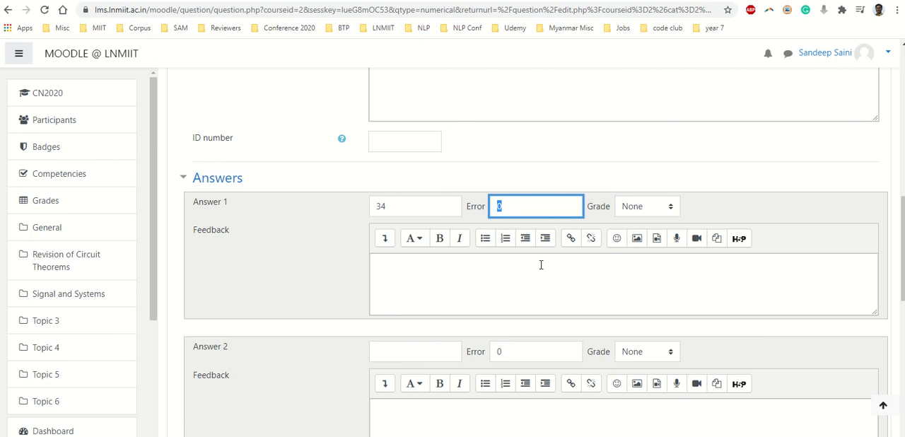
text(0.5)
click(432, 208)
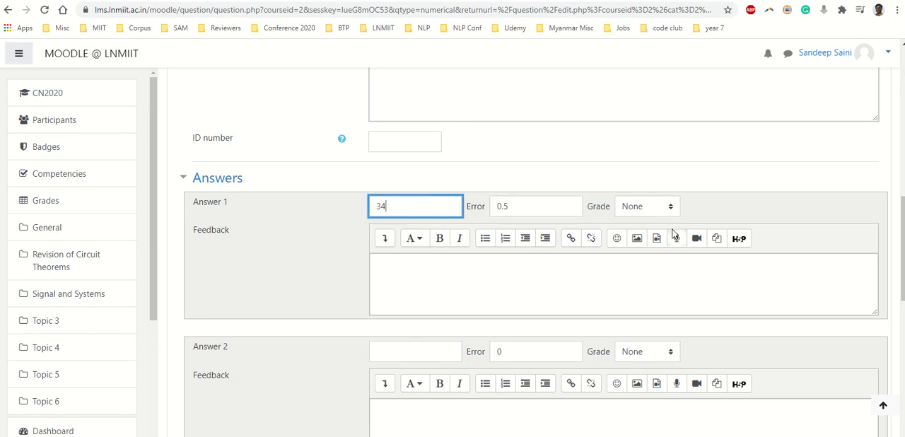
click(640, 209)
click(634, 246)
click(726, 210)
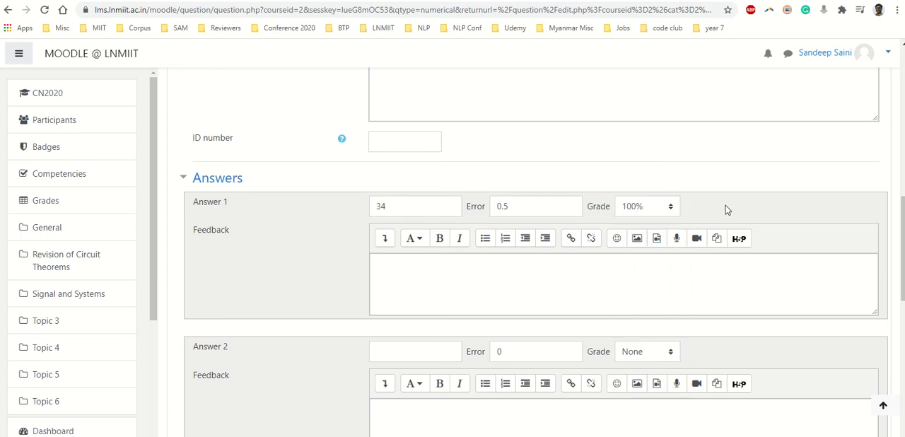
- Define Answer 2 as 21 with an error of 0.5 and a grade of 100%, and save the question
scroll(726, 209, down, 2)
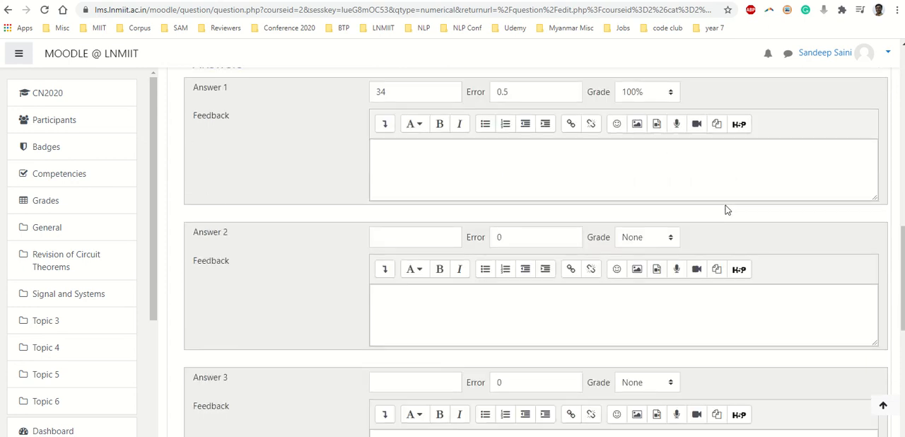
click(423, 242)
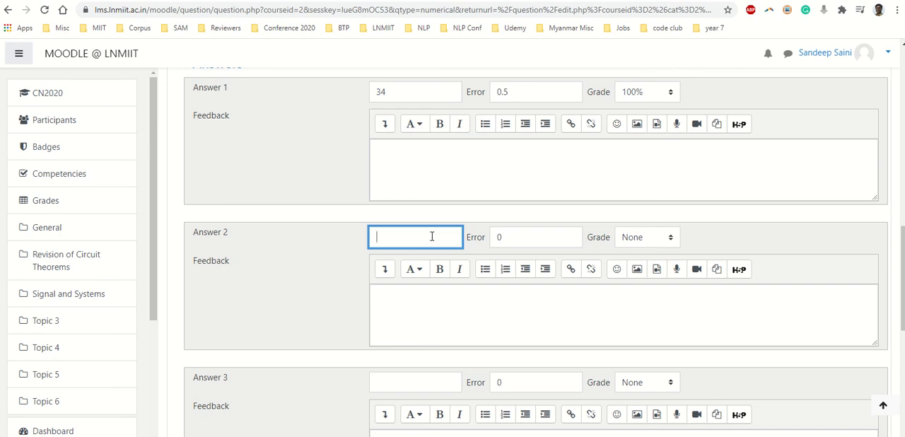
text(21)
click(535, 242)
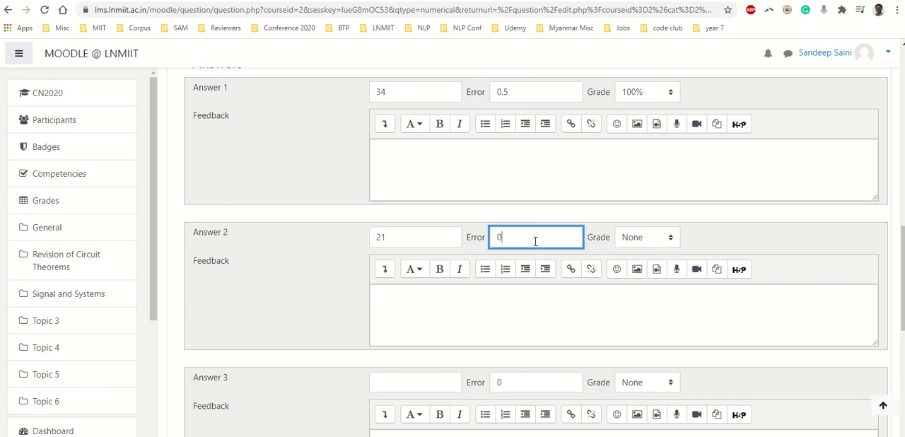
double_click(536, 241)
text(0.5)
click(664, 240)
click(633, 9)
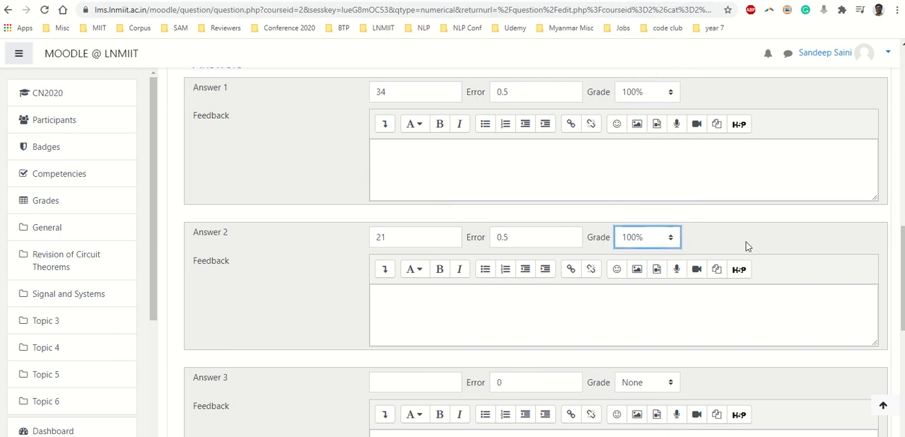
scroll(520, 366, down, 10)
click(404, 311)
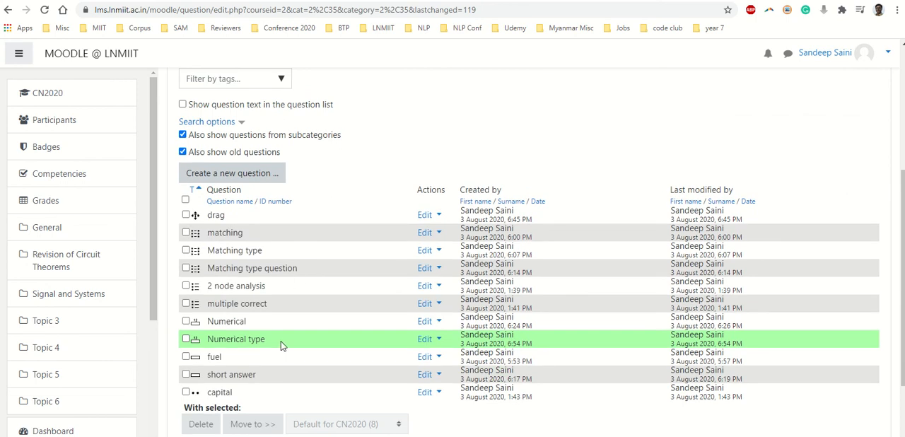
- Preview the "Numerical type" question and submit 34.4 as the answer to check its grading
click(422, 343)
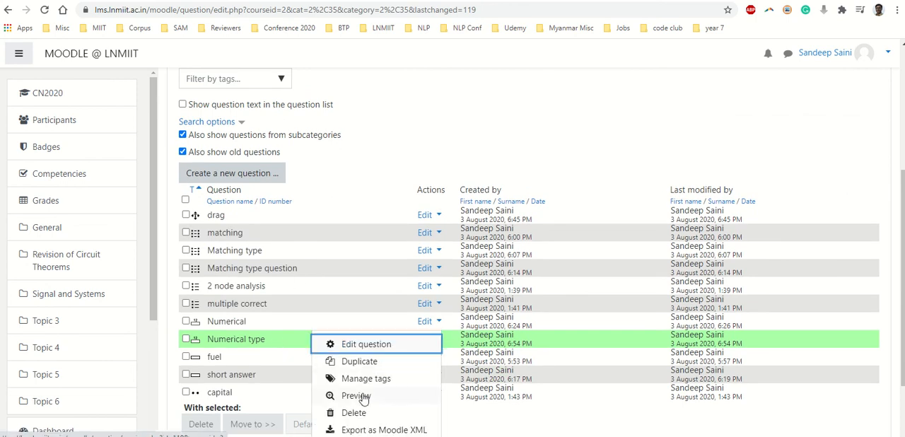
click(358, 398)
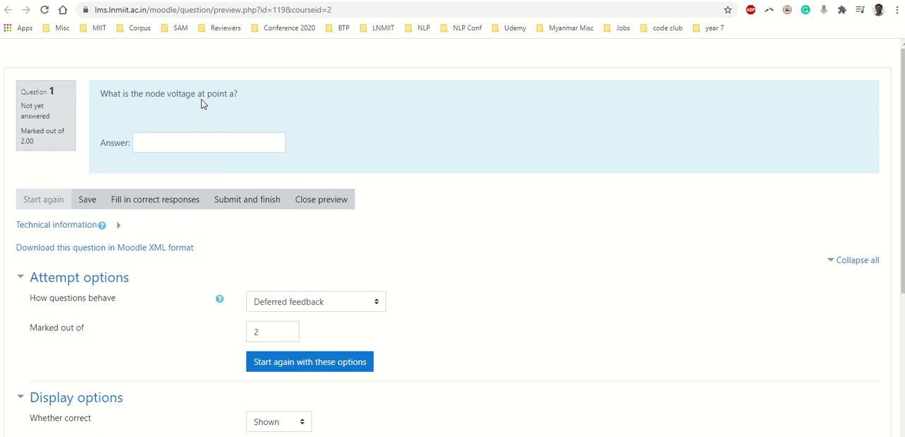
click(208, 142)
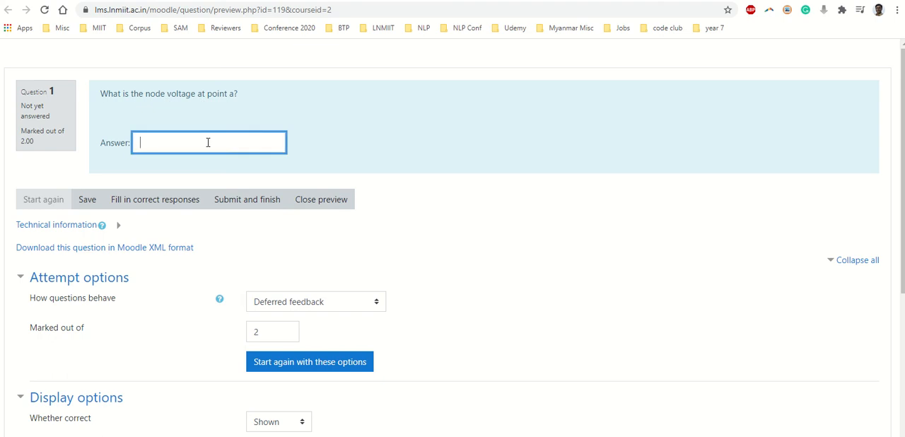
text(34.4)
click(227, 197)
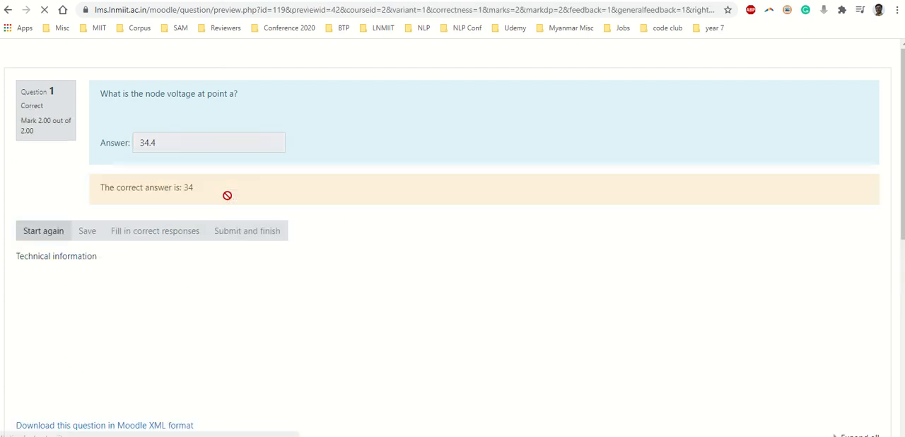
- Restart the question preview and submit 34.6 as the answer to test the error tolerance
click(43, 233)
click(174, 144)
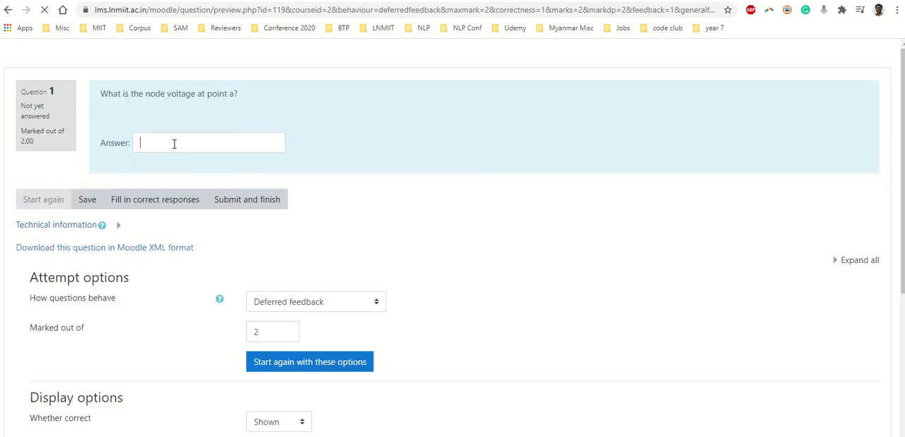
text(34.)
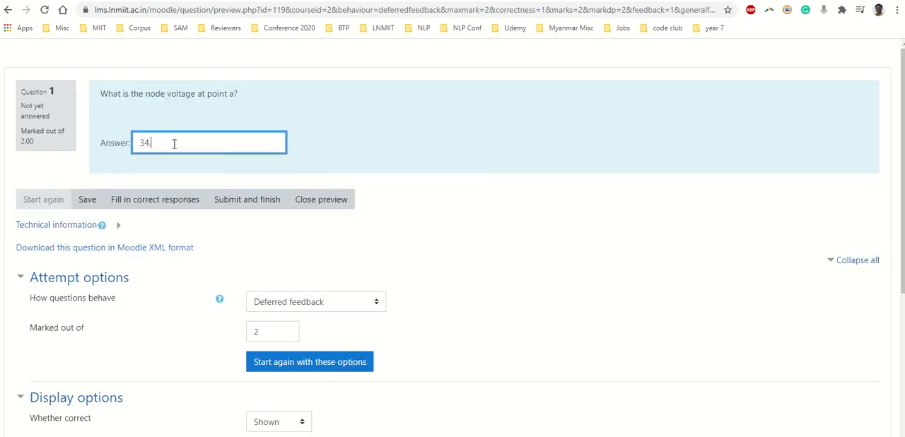
text(6)
click(234, 203)
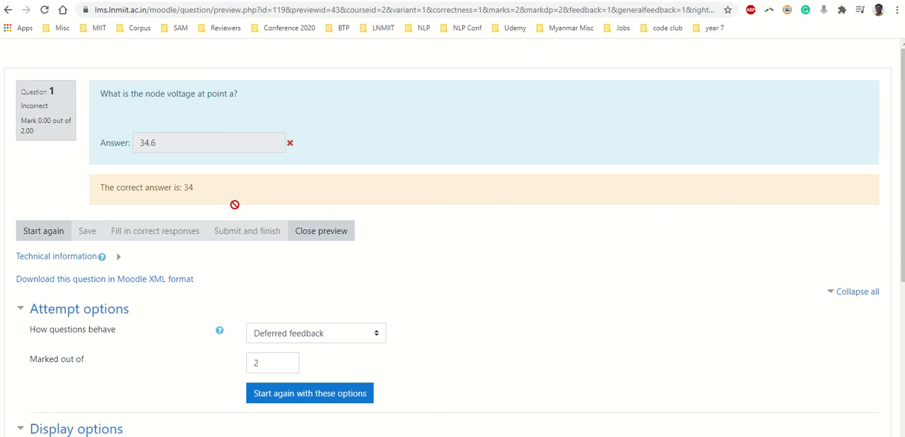
- Restart the preview, submit 20.8 to test the second accepted answer, and close the preview
click(52, 234)
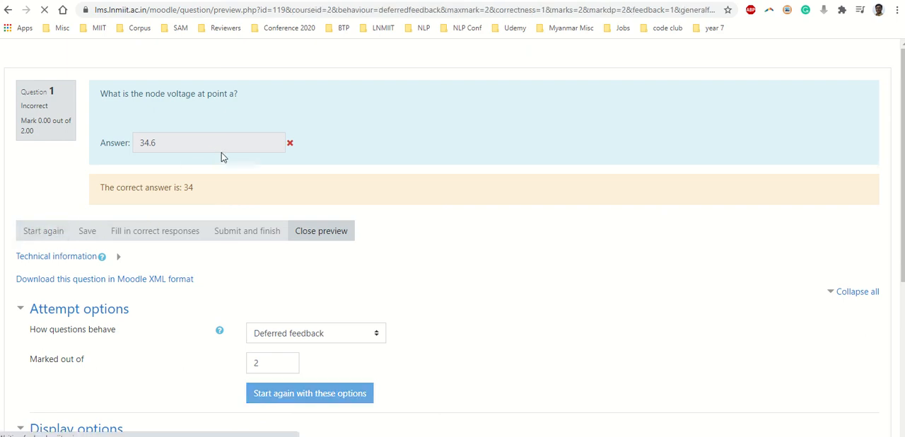
click(221, 143)
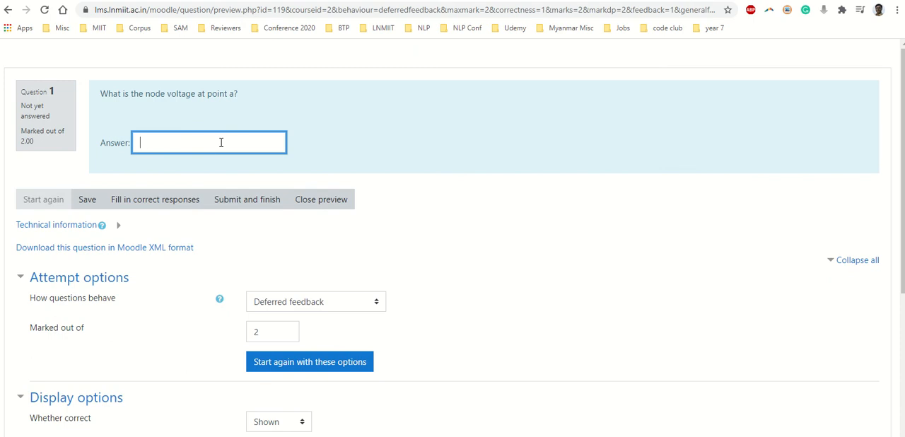
text(20.8)
click(242, 199)
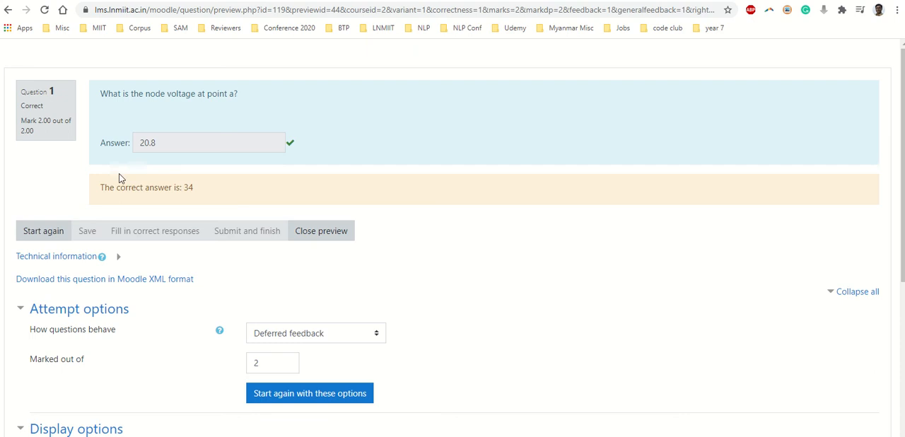
drag(40, 119, 50, 140)
click(50, 141)
click(324, 233)
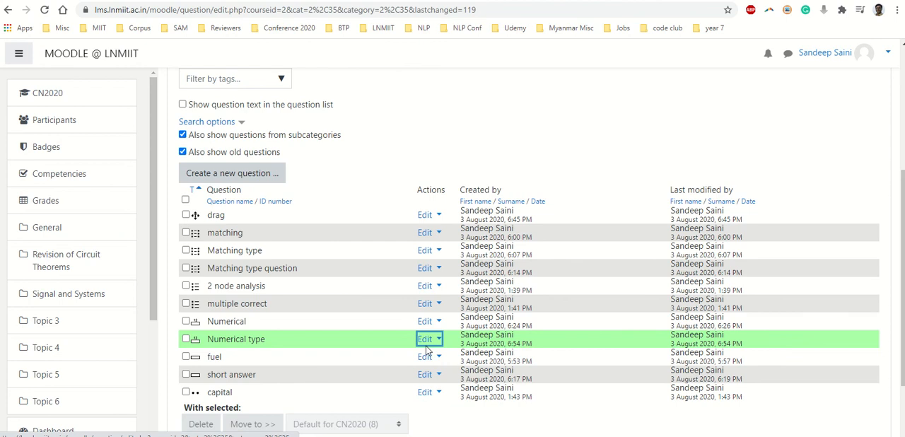
- Duplicate the "Numerical type" question in the question bank
click(186, 340)
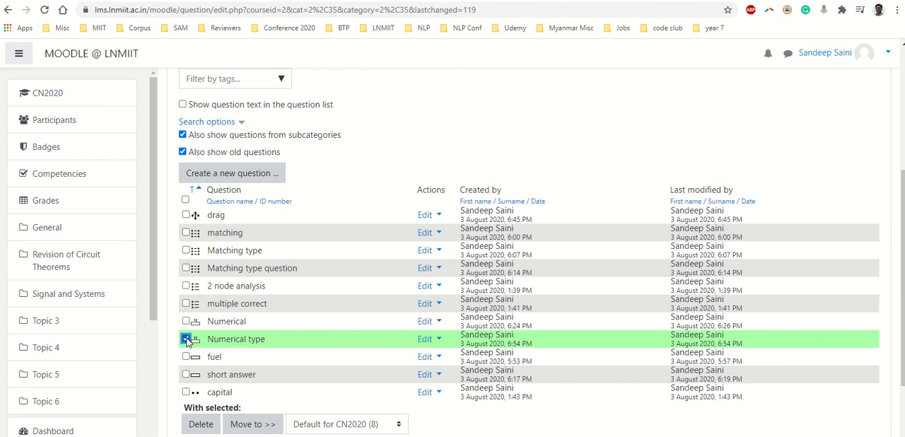
click(186, 339)
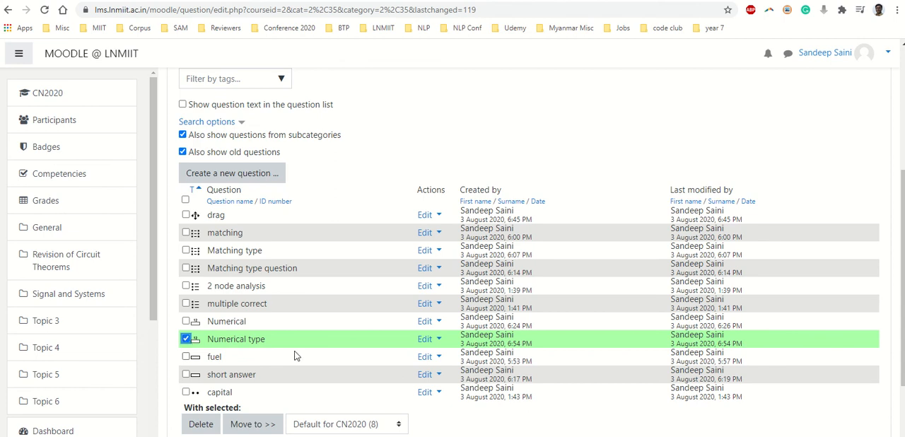
click(435, 341)
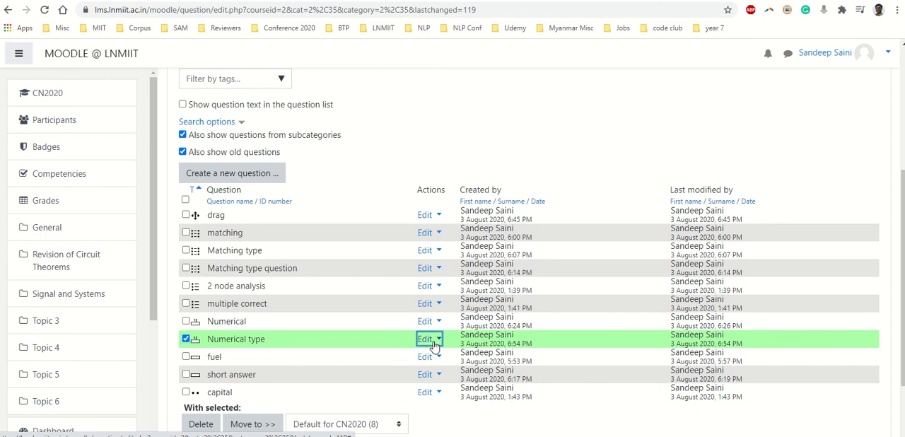
click(368, 365)
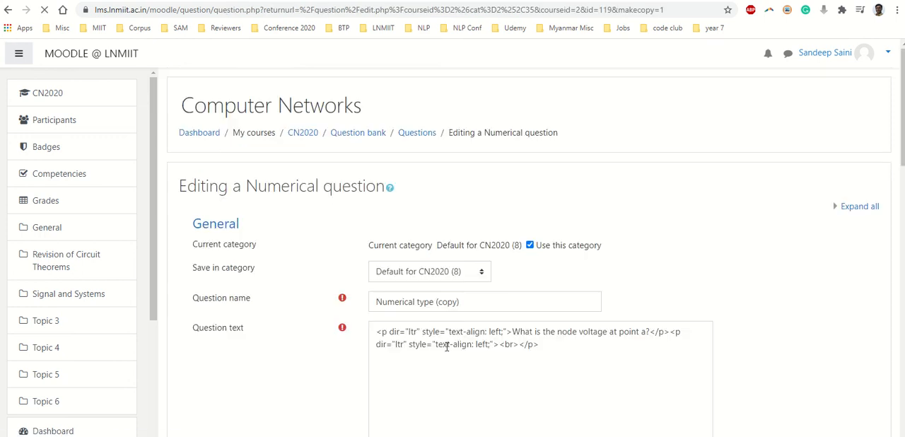
- Change the copied question's text to ask for the node voltage at point b instead of point a
scroll(446, 346, down, 3)
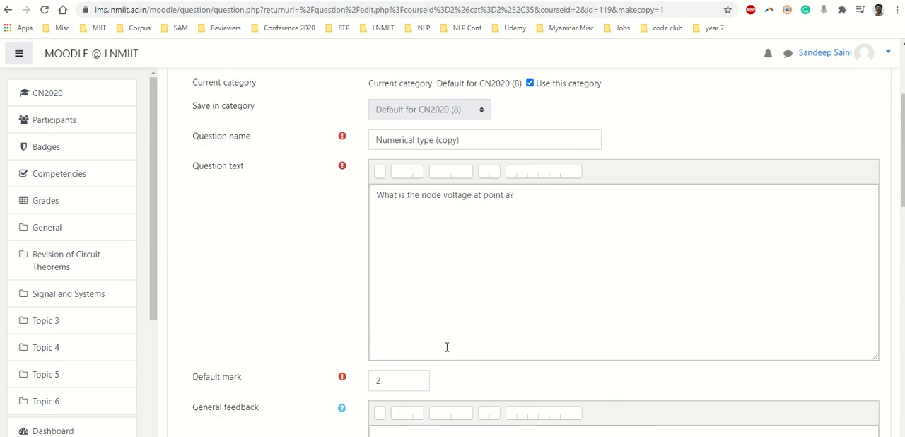
click(520, 220)
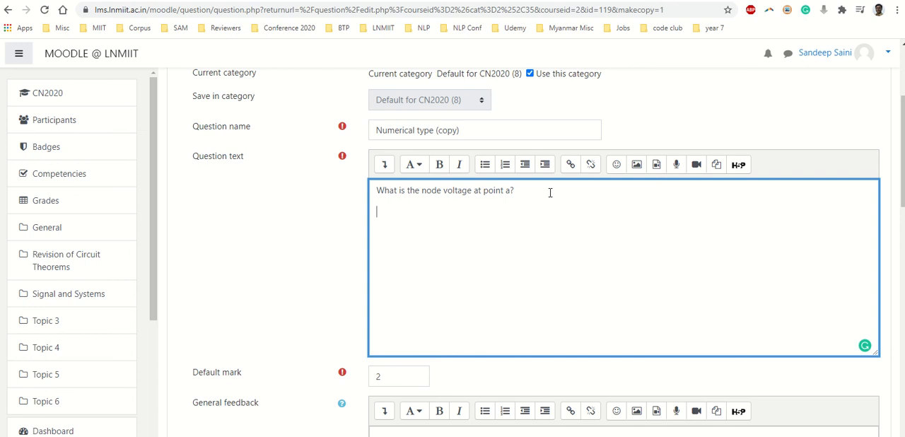
click(507, 191)
key(Delete)
text(b)
- Set Answer 1 of the copied question to 25
scroll(317, 285, down, 6)
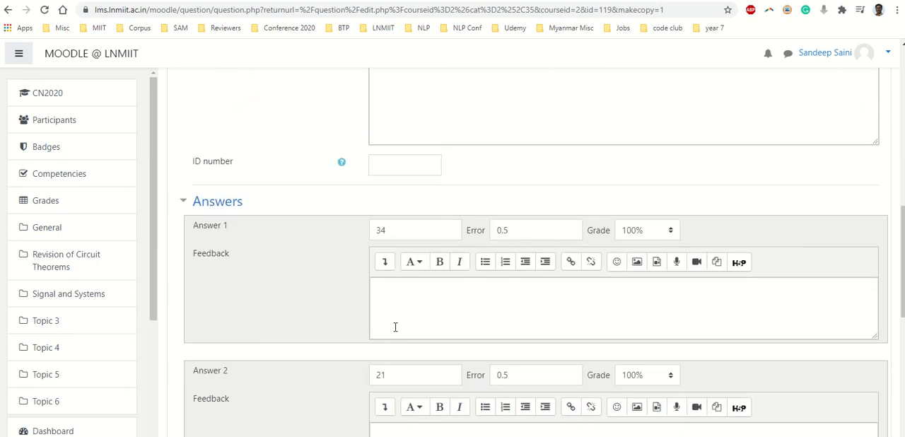
double_click(381, 229)
text(21)
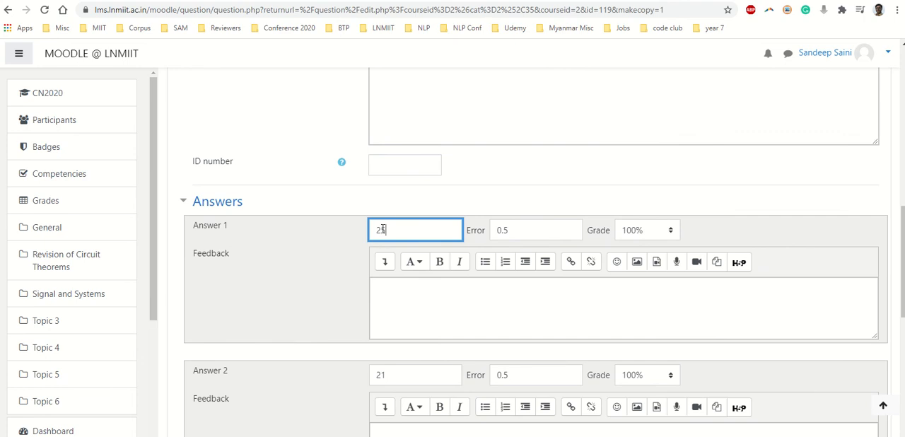
click(330, 288)
- Clear Answer 2 and its error value, set its grade to None, and save the copied question
scroll(360, 333, down, 1)
double_click(418, 321)
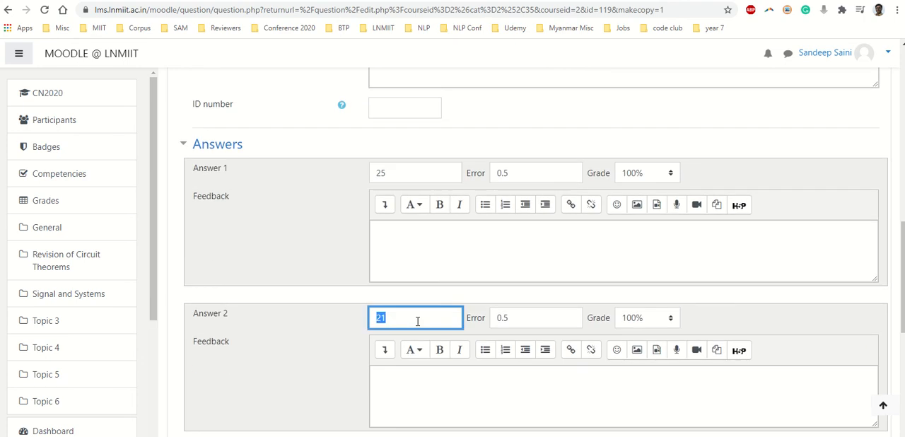
key(BackSpace)
double_click(519, 319)
key(BackSpace)
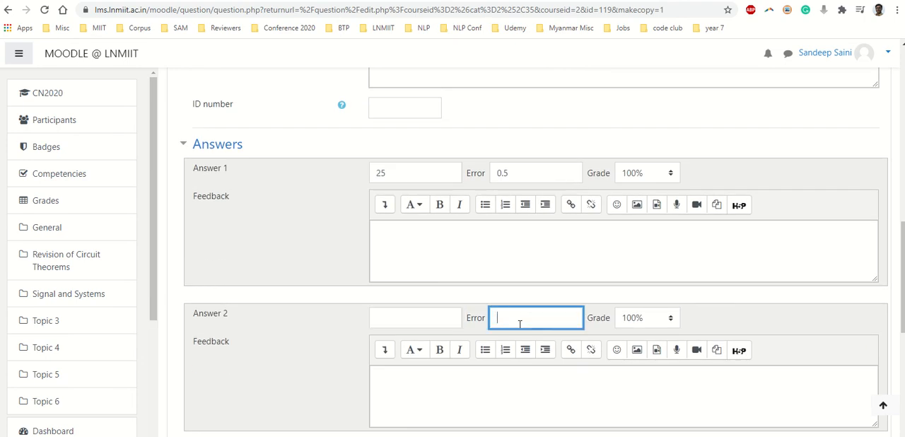
click(623, 321)
click(628, 0)
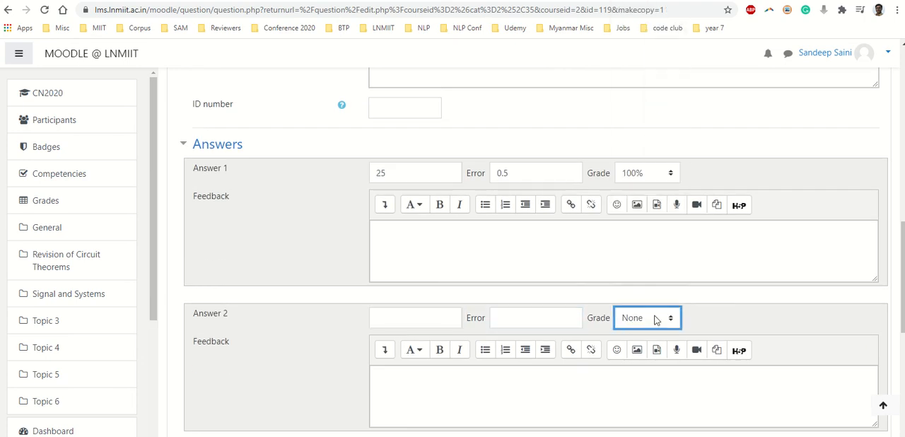
click(730, 322)
scroll(488, 375, down, 5)
click(394, 338)
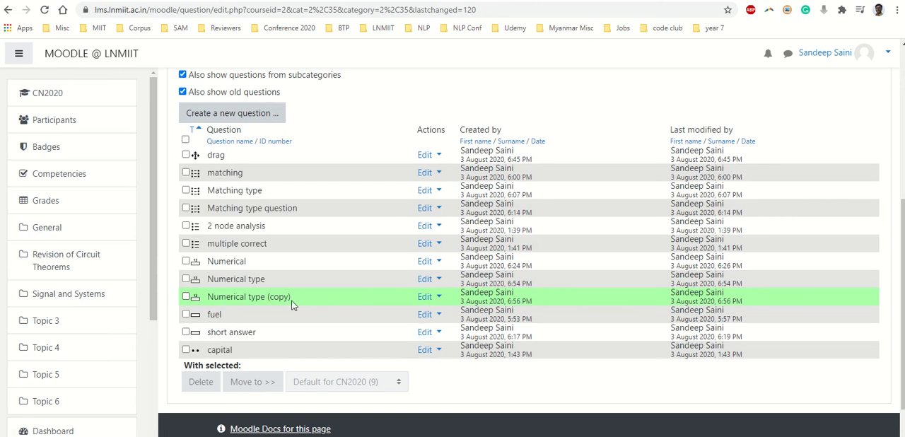
- Preview the "Numerical type (copy)" question, submit 25 as the answer to check its grading, and restart the preview
click(427, 297)
click(358, 353)
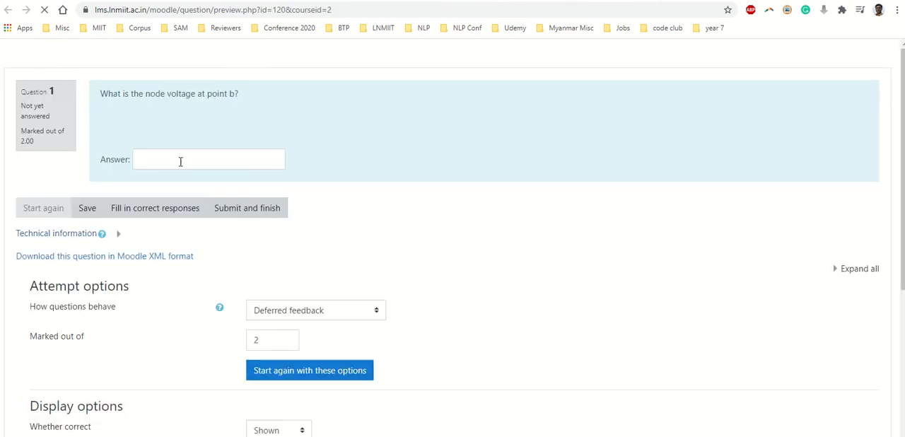
click(180, 161)
text(25)
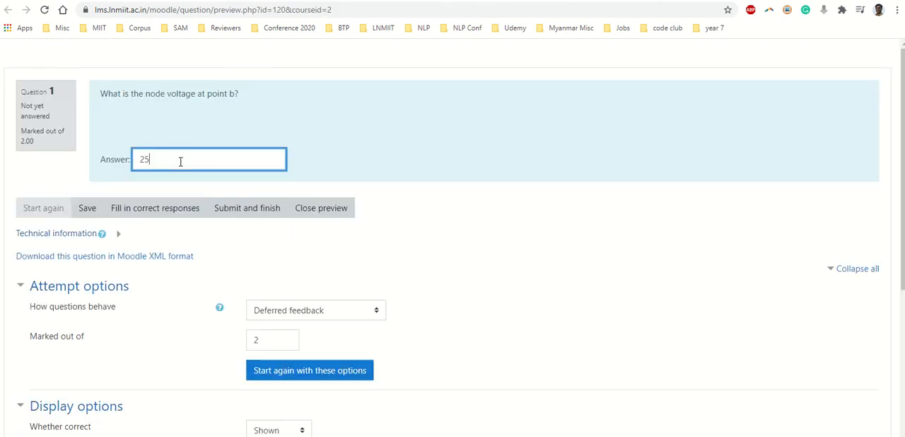
click(244, 208)
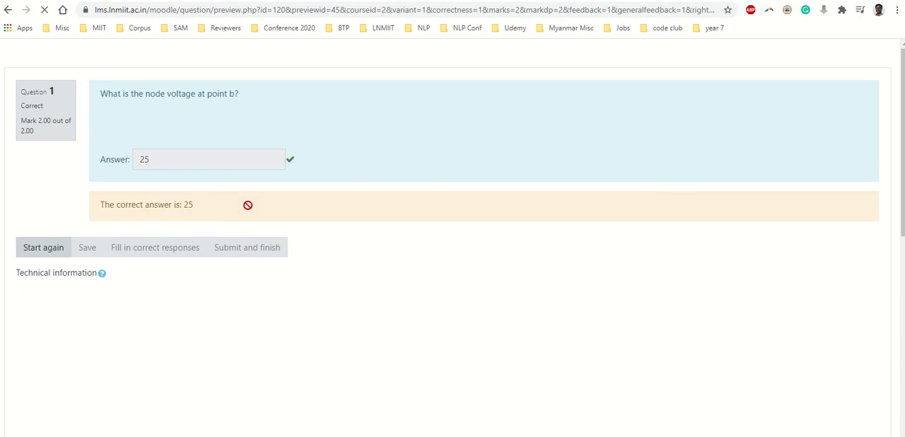
click(24, 247)
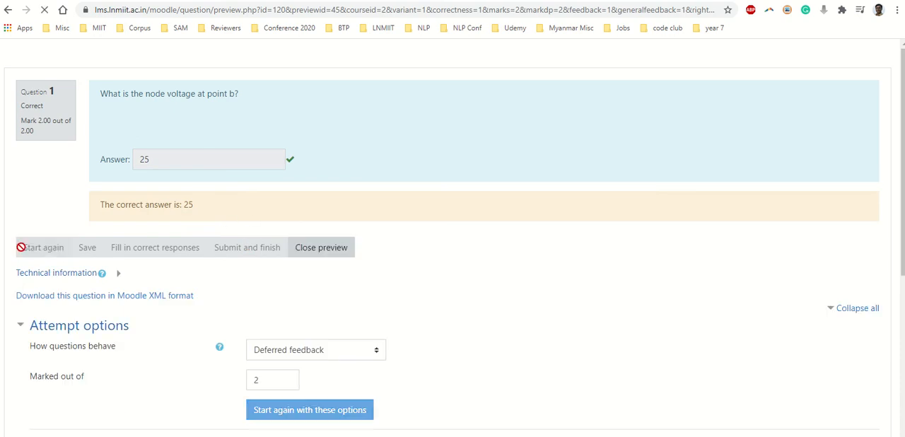